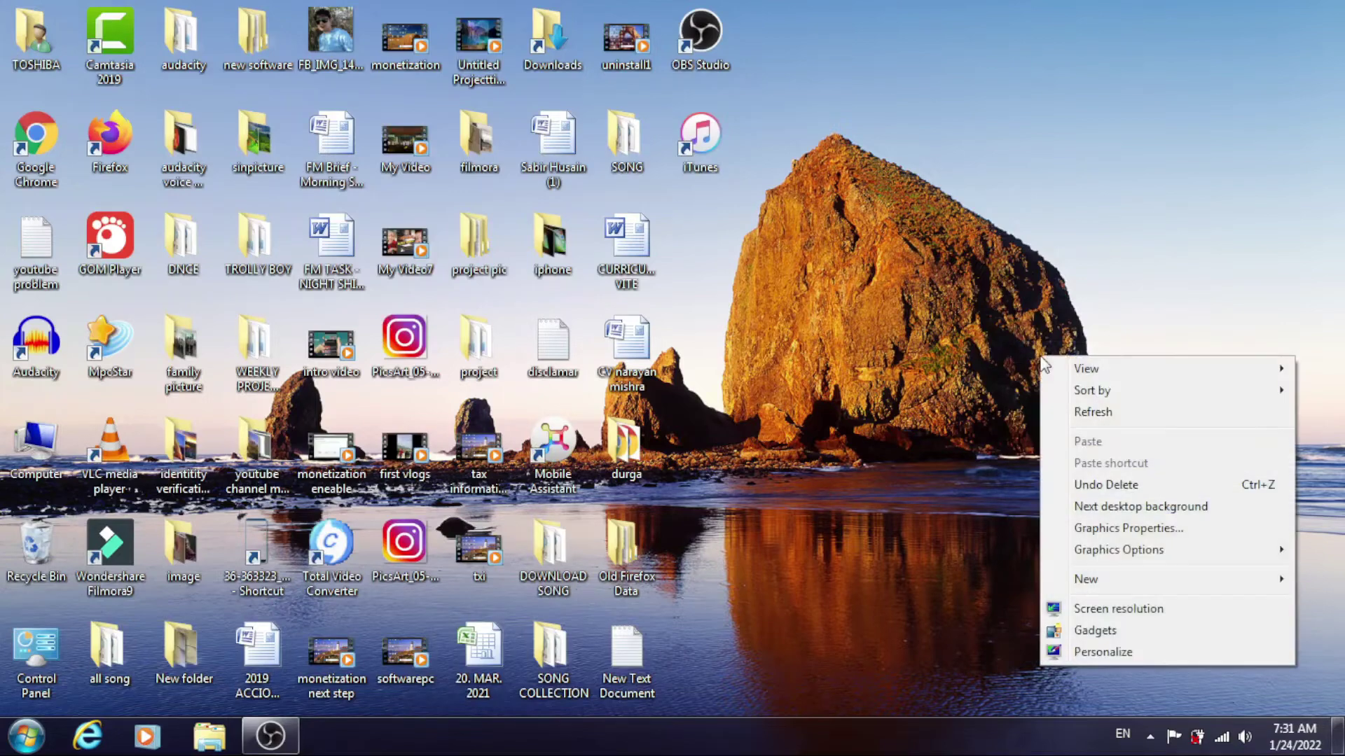
left_click(1085, 412)
right_click(1085, 410)
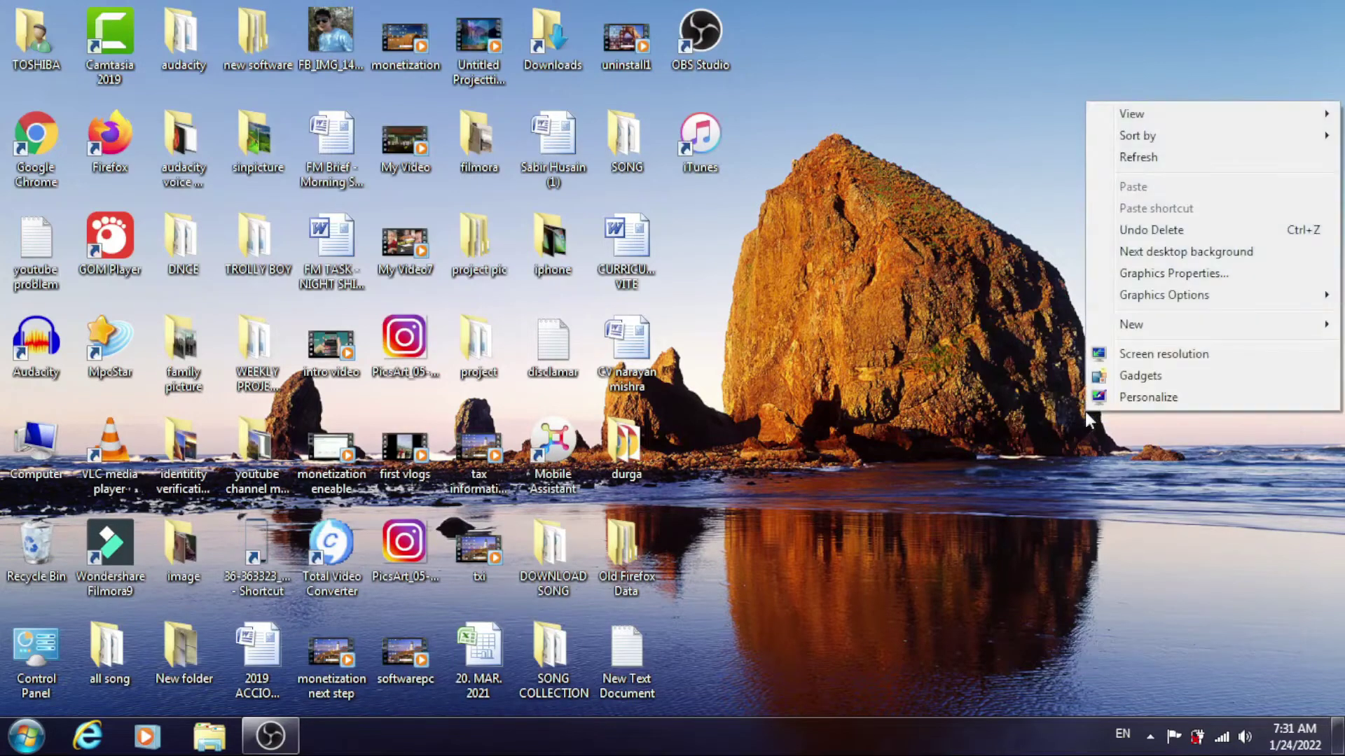
left_click(1007, 184)
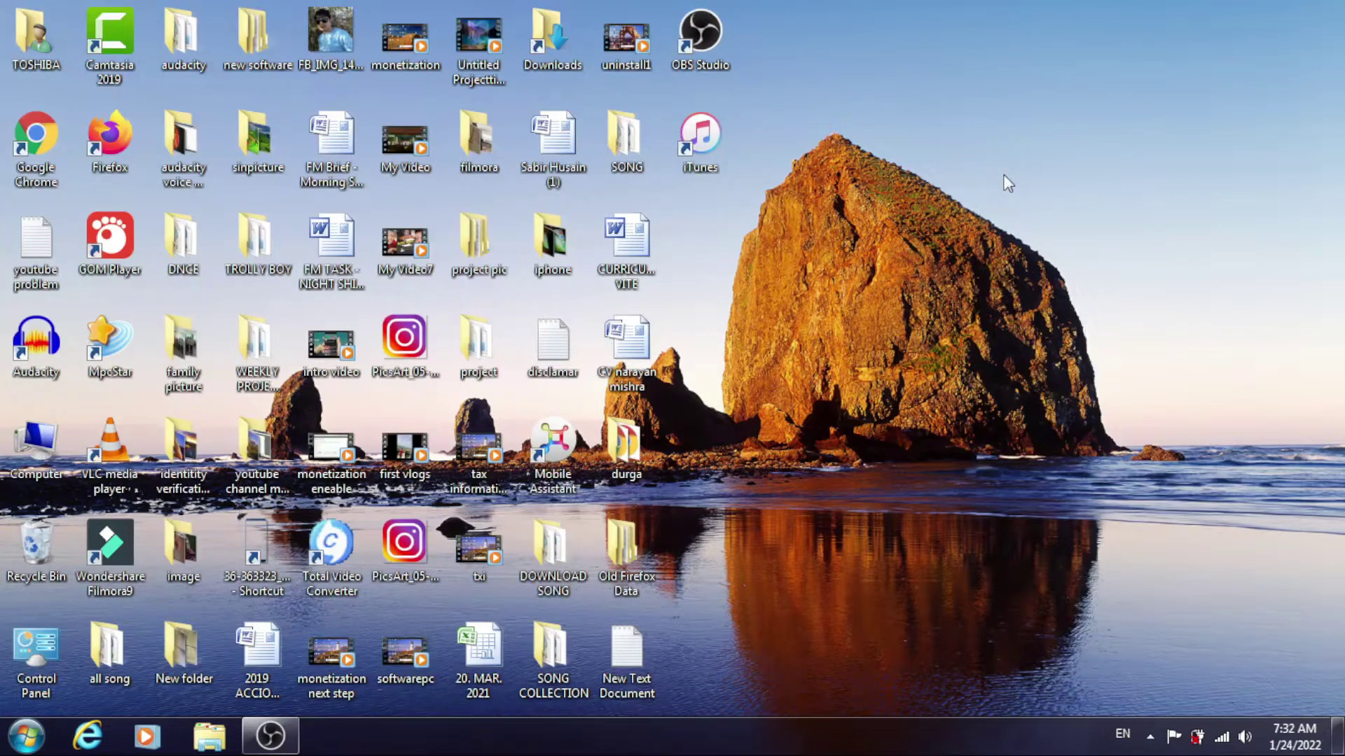
right_click(1007, 184)
left_click(1036, 231)
right_click(1036, 233)
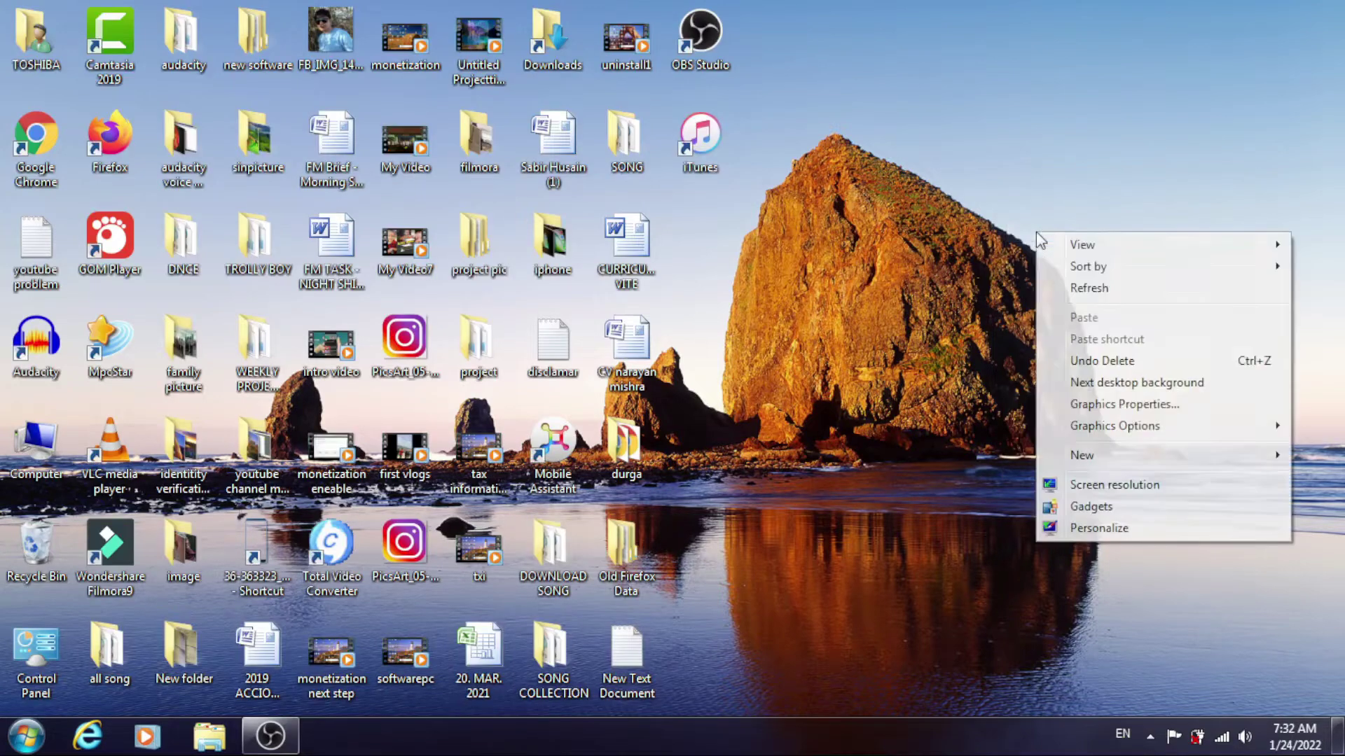
left_click(1084, 288)
right_click(1082, 290)
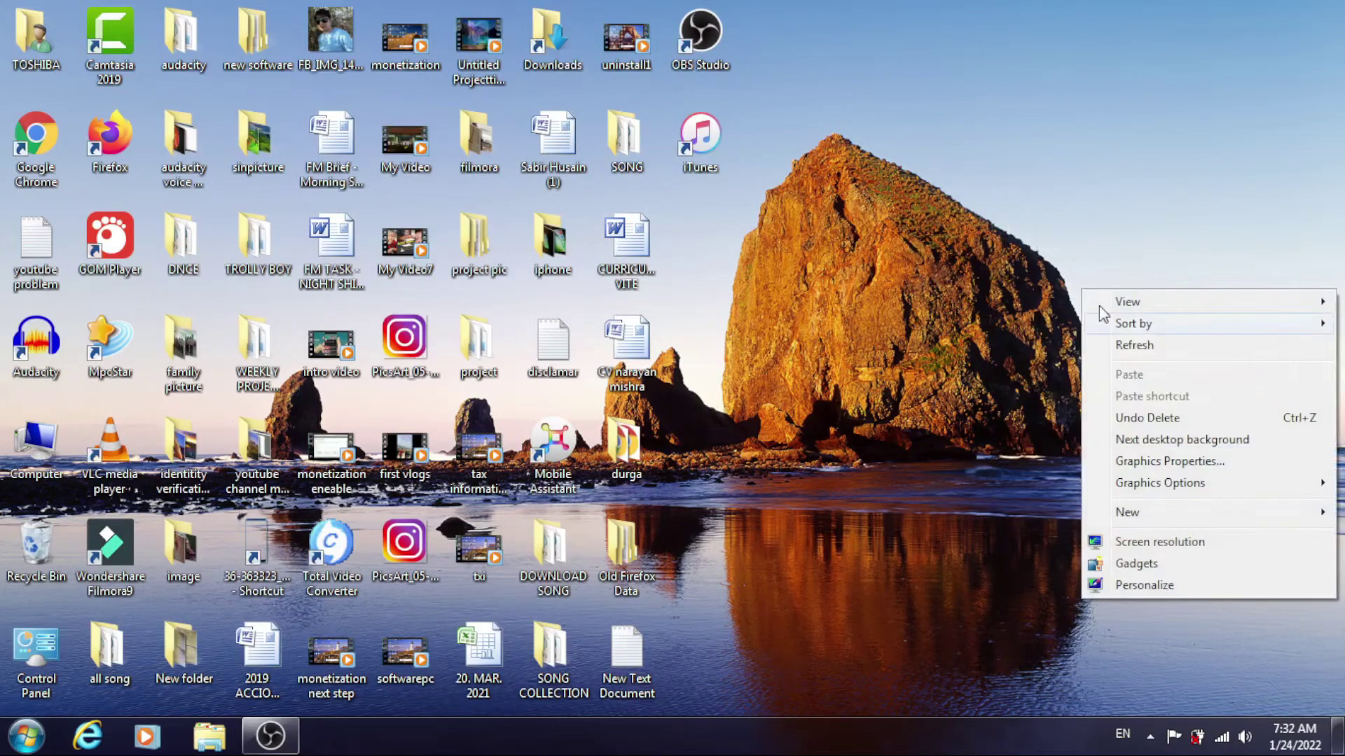
left_click(1117, 345)
right_click(1117, 345)
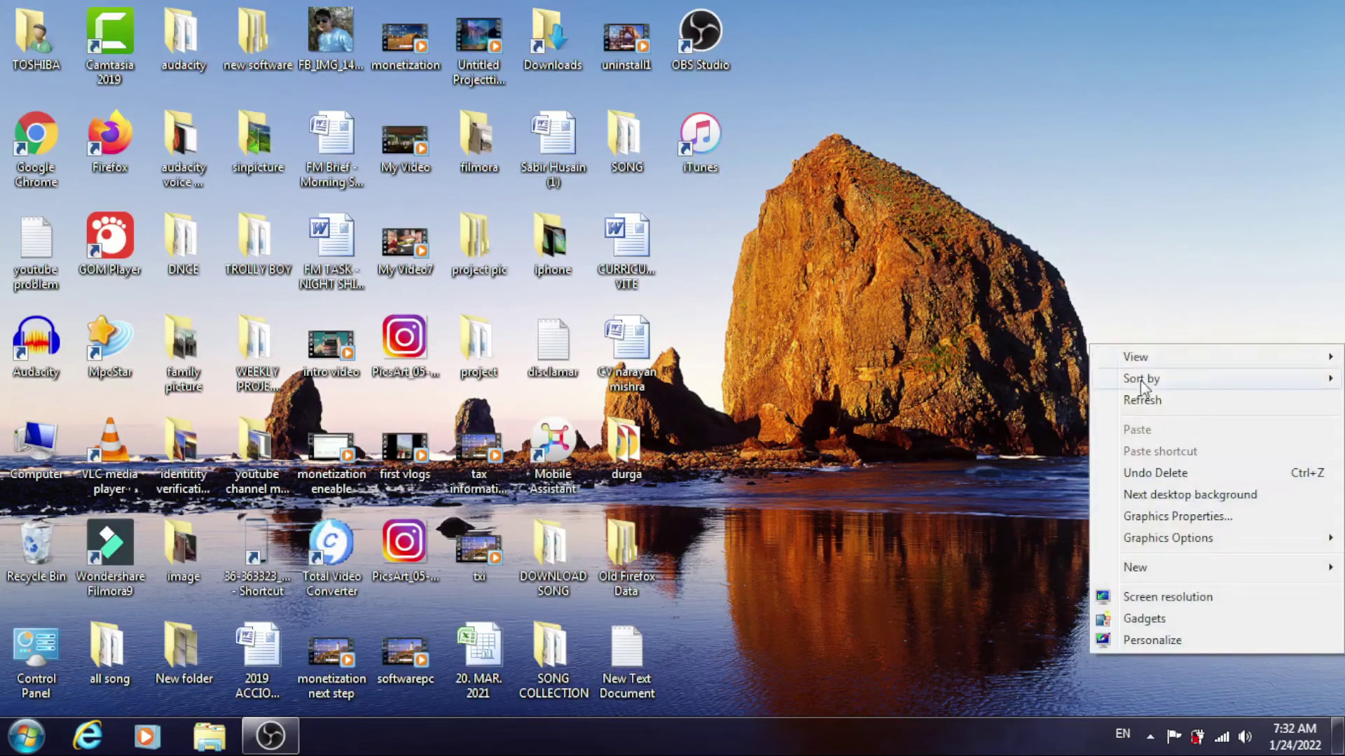
left_click(1143, 403)
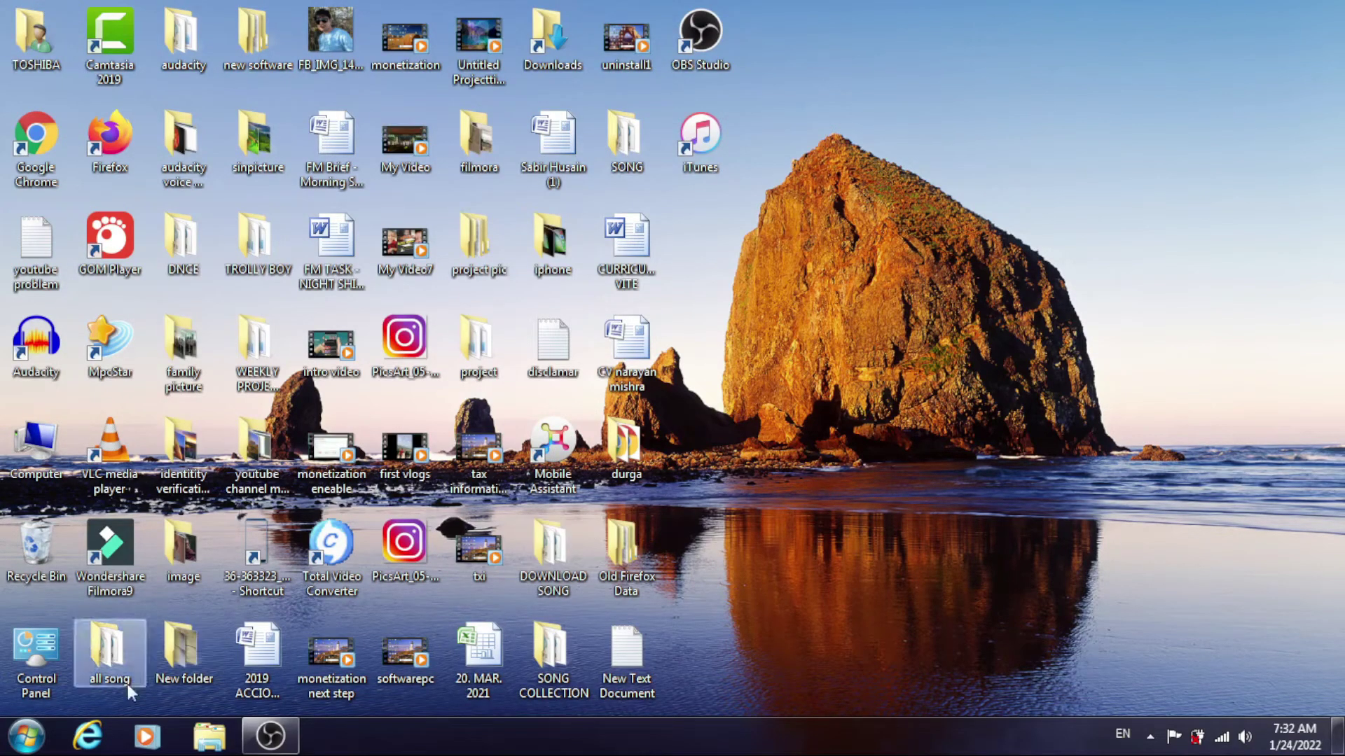
Look through the Start menu and its full program list for a Run entry, and close the menu
left_click(28, 746)
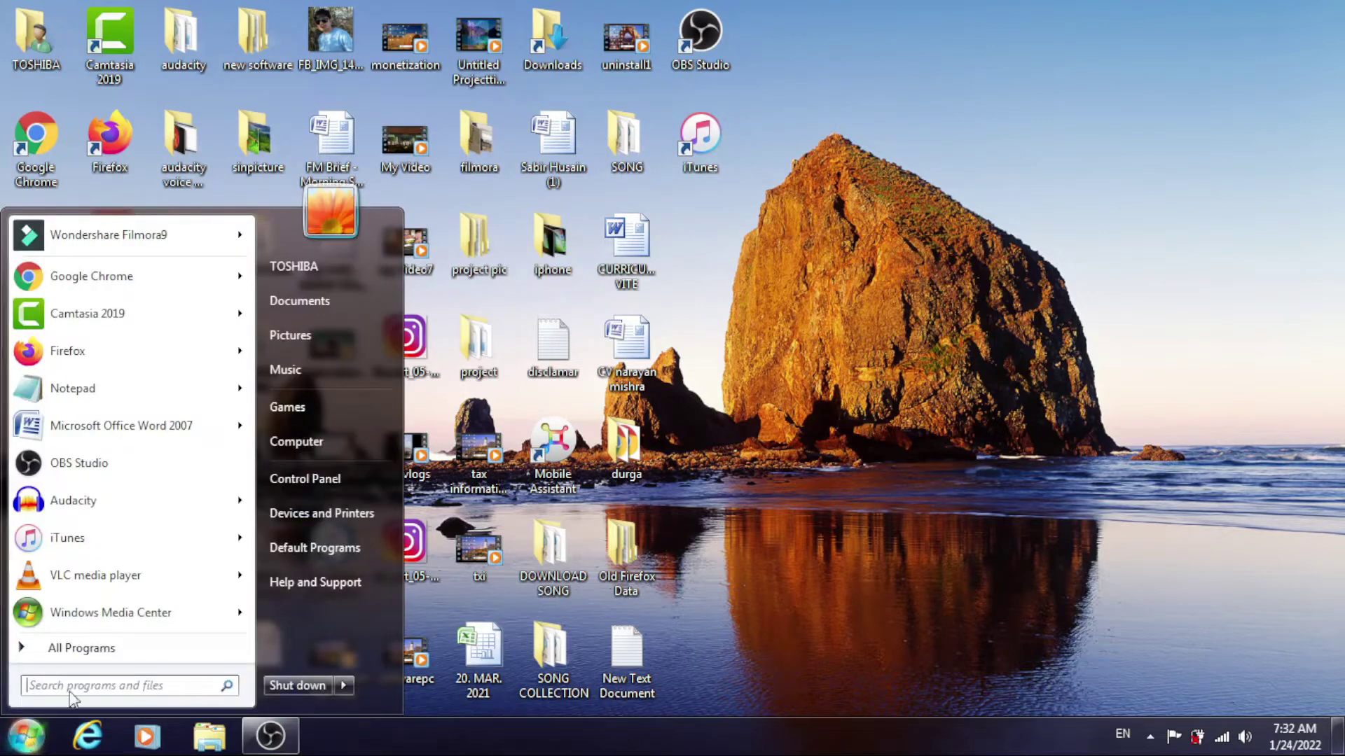
left_click(76, 649)
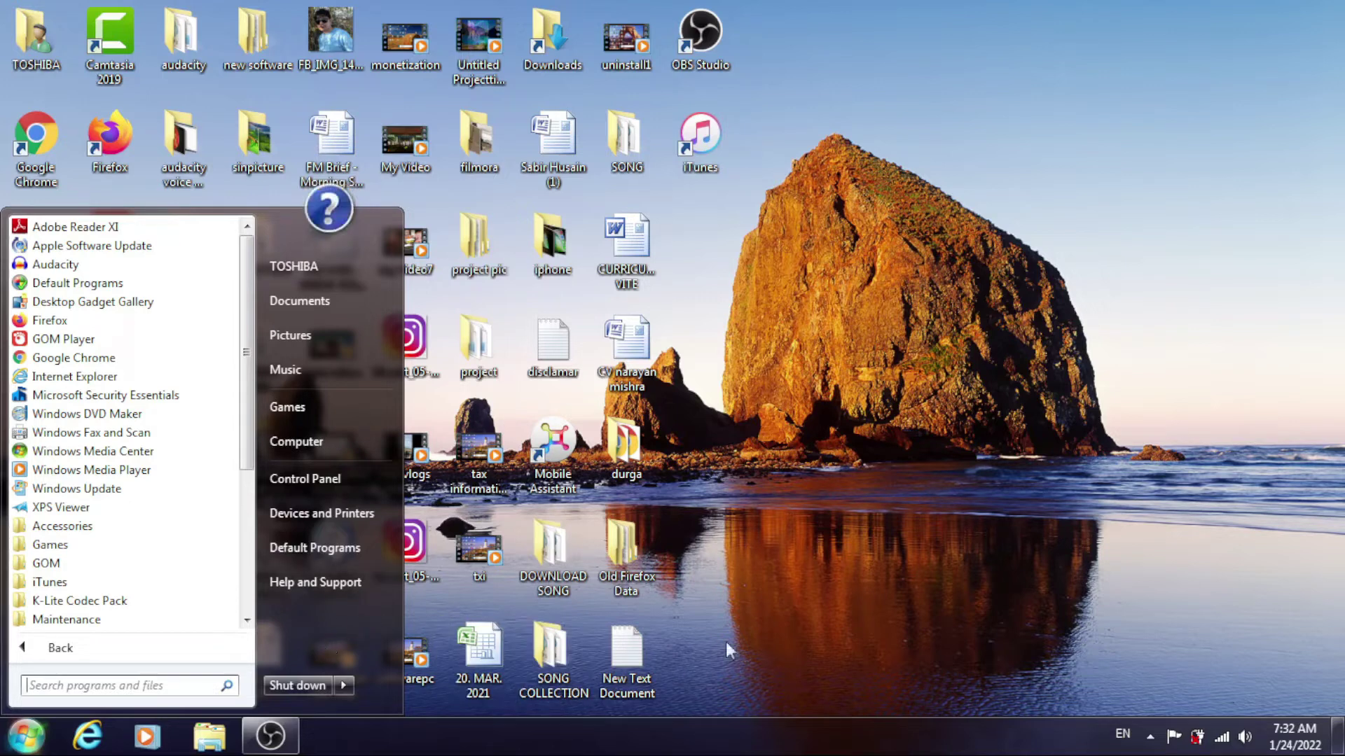
left_click(910, 443)
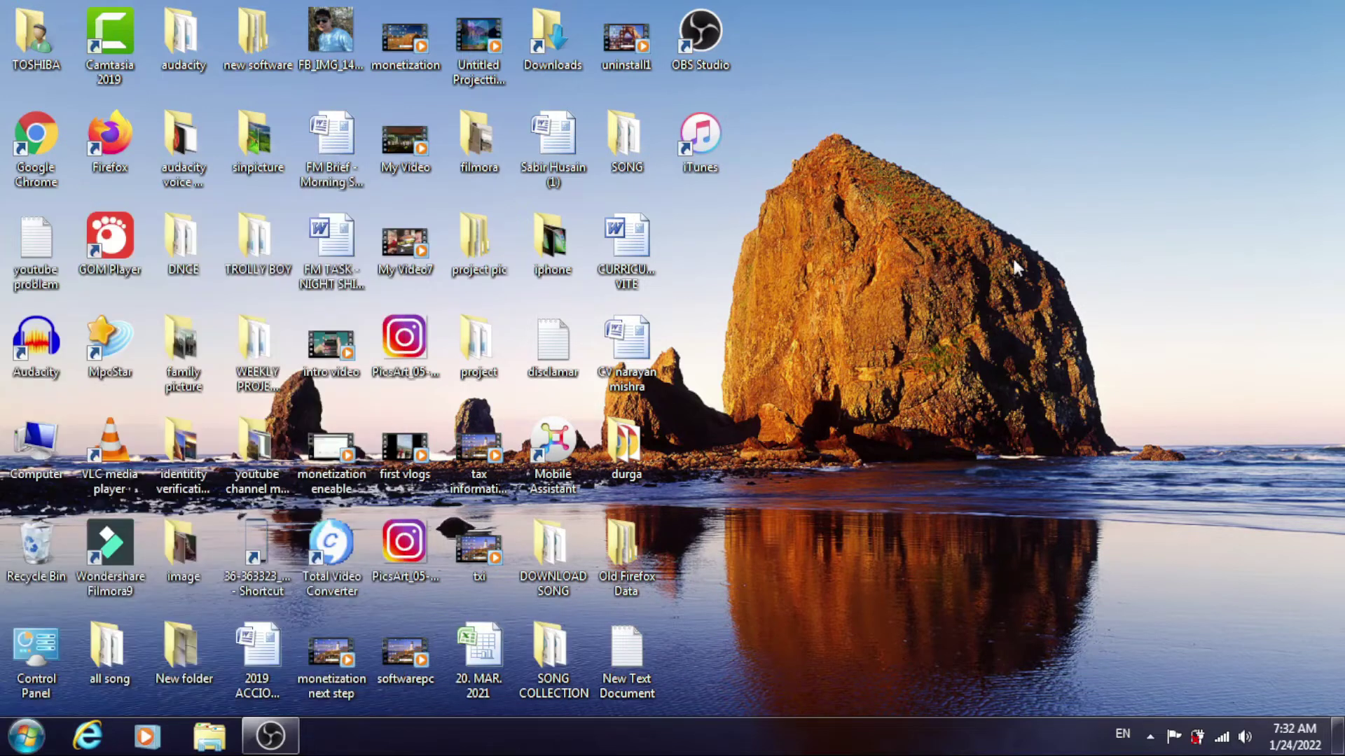
Open the Start menu customization options from the desktop's personalization settings
right_click(984, 204)
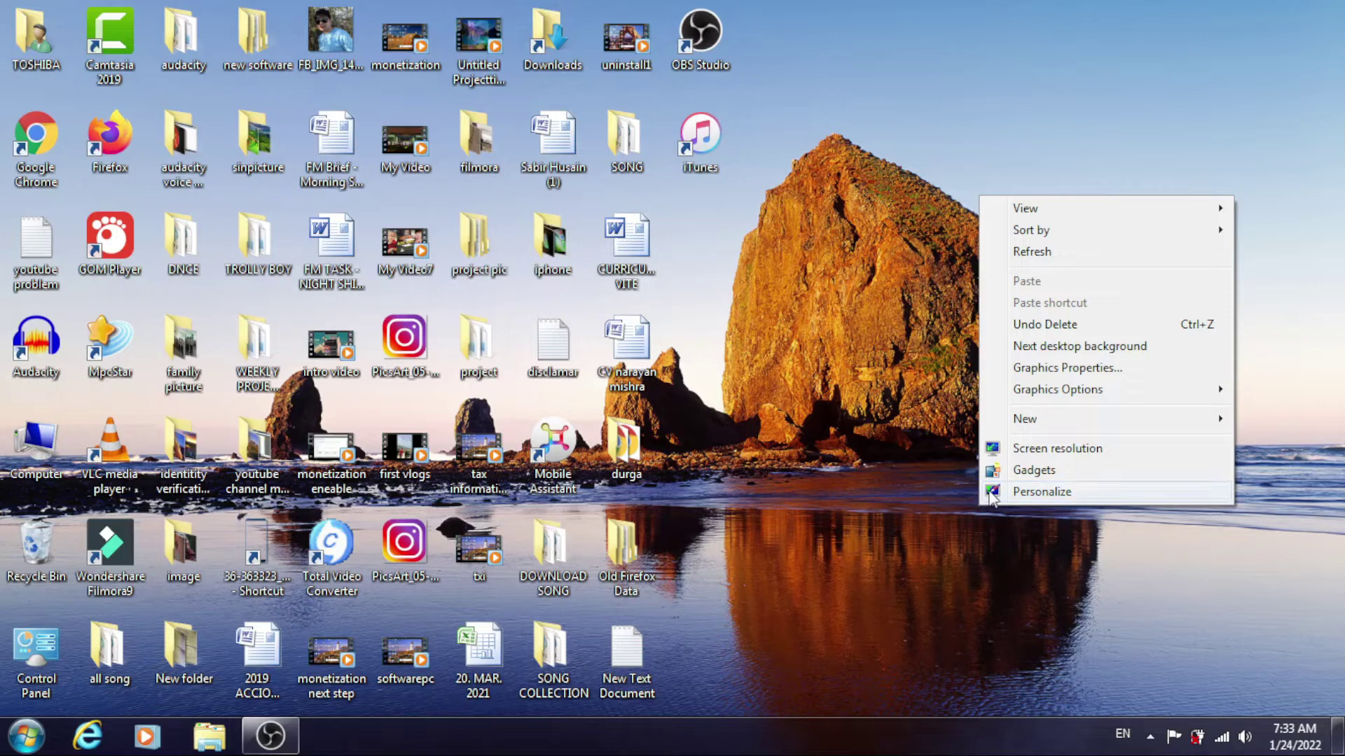
left_click(1027, 499)
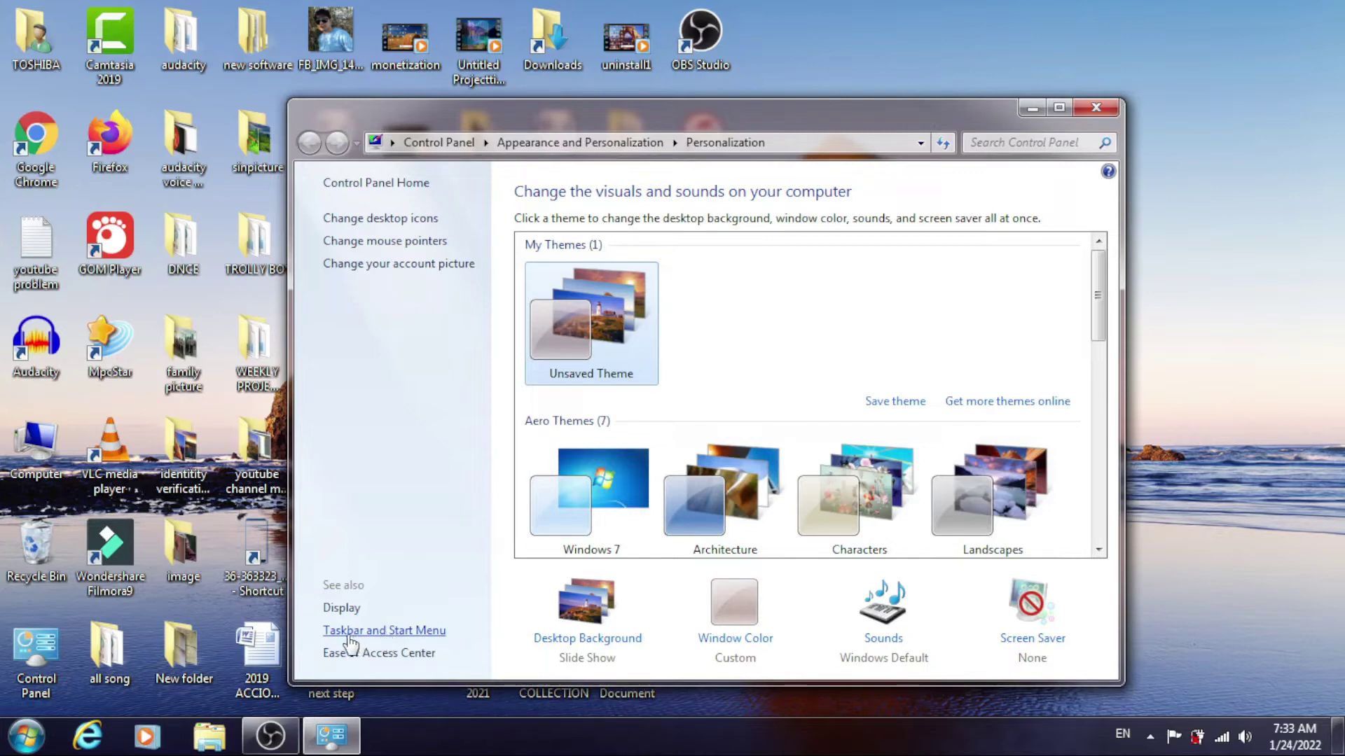
left_click(385, 632)
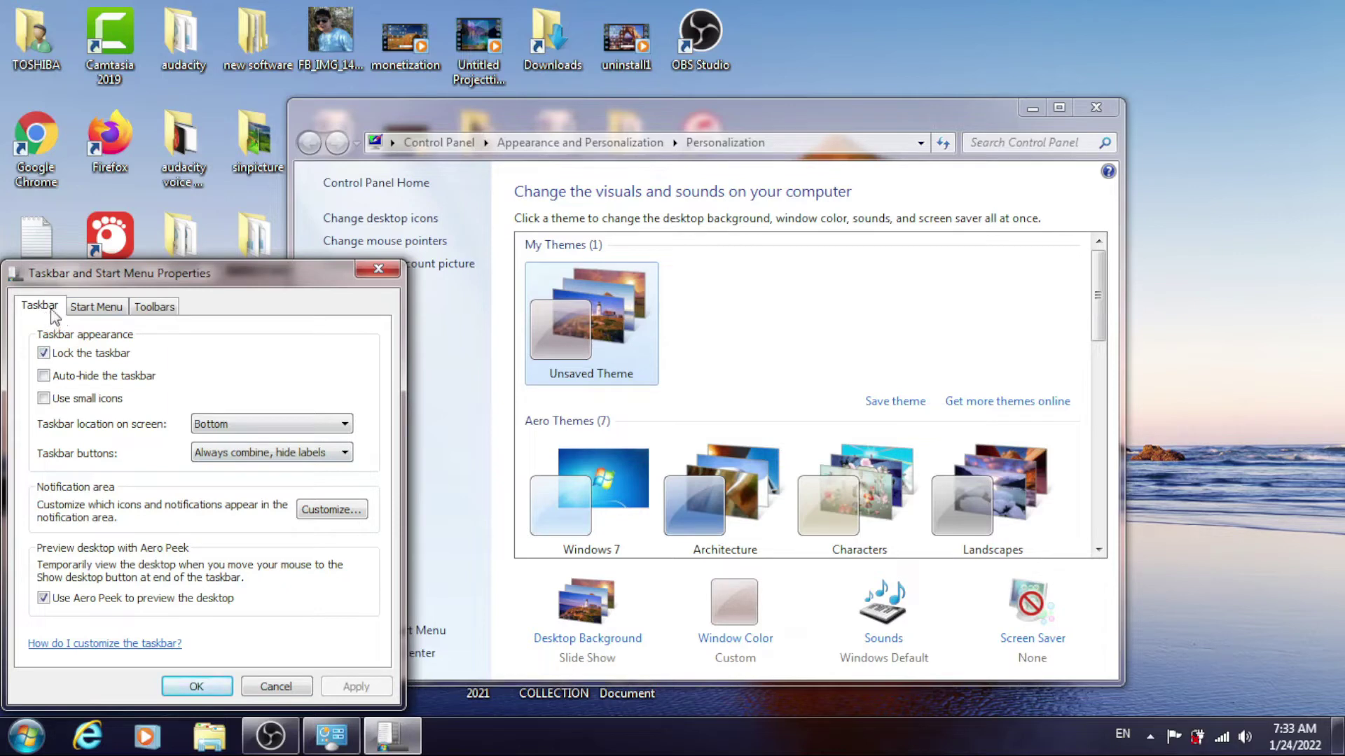
left_click(102, 312)
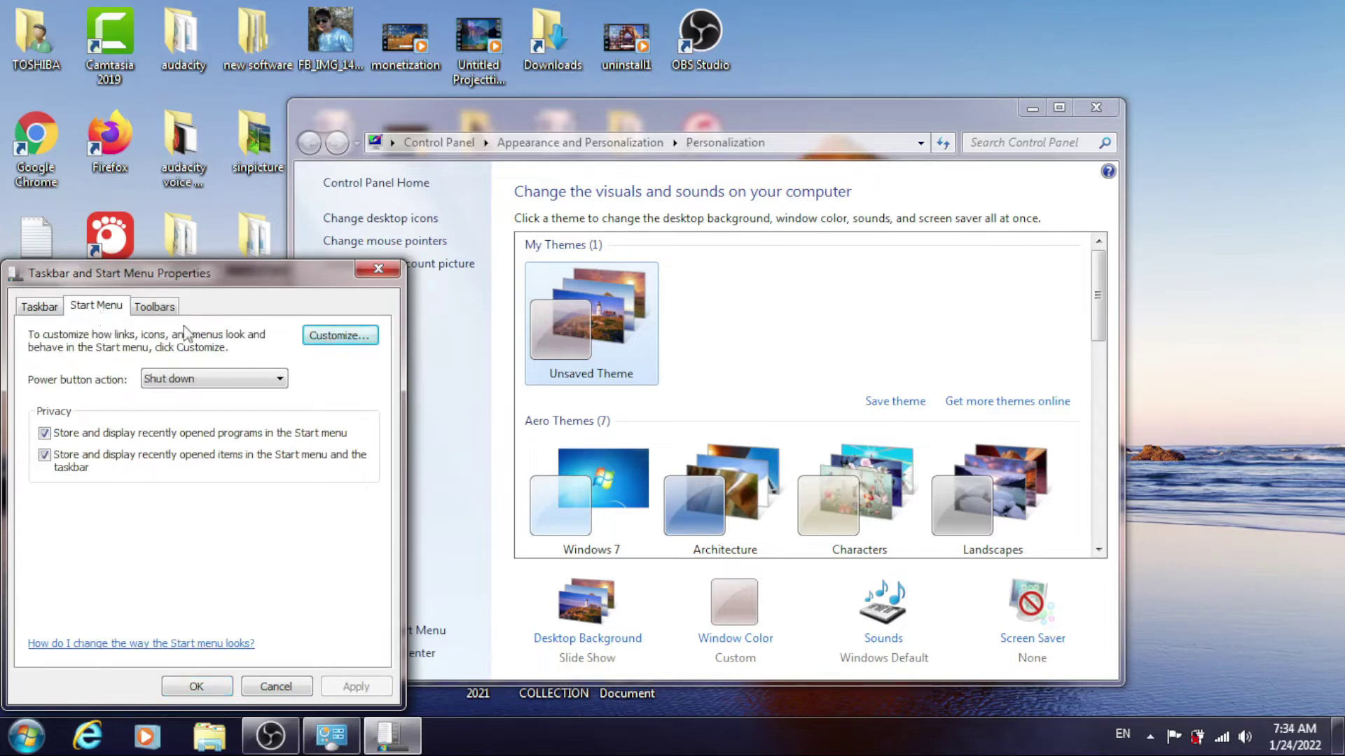
left_click(342, 341)
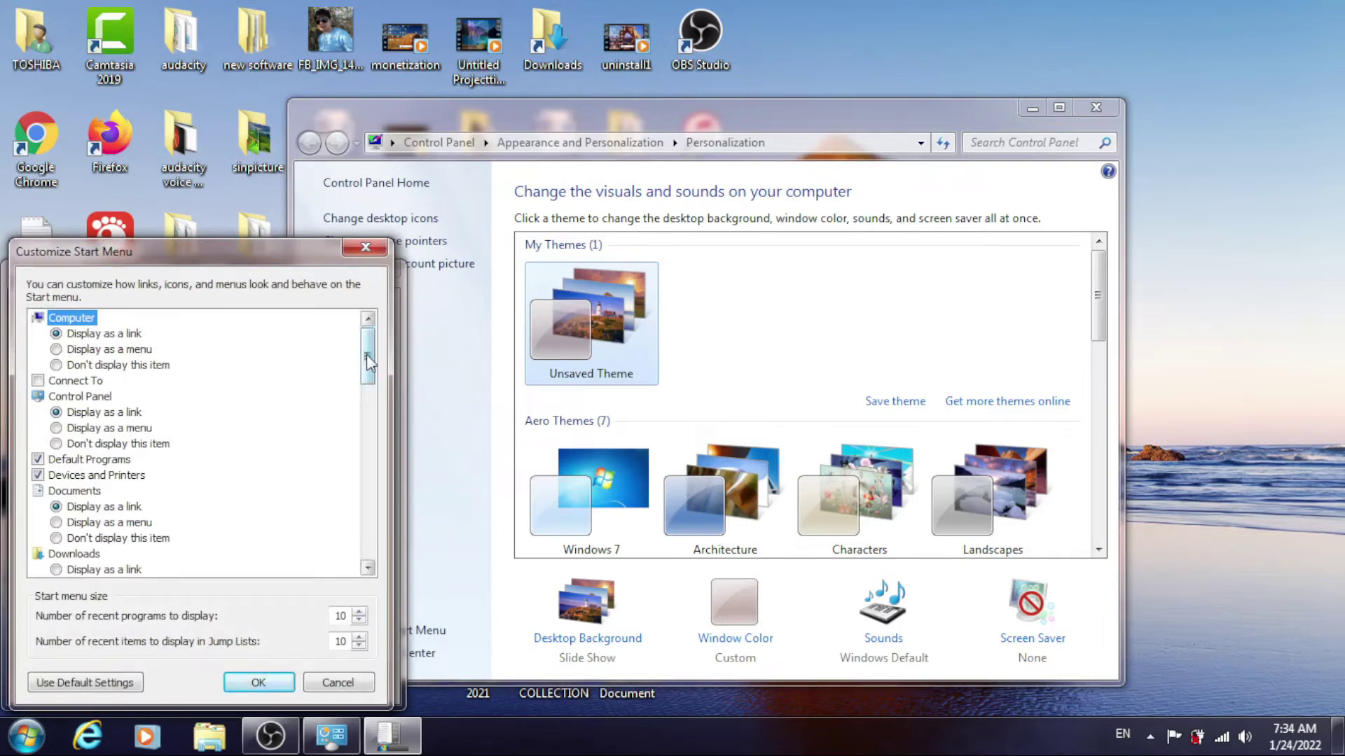
Enable the Run command item for the Start menu, apply the change and close the settings windows
left_click_drag(368, 360, 367, 490)
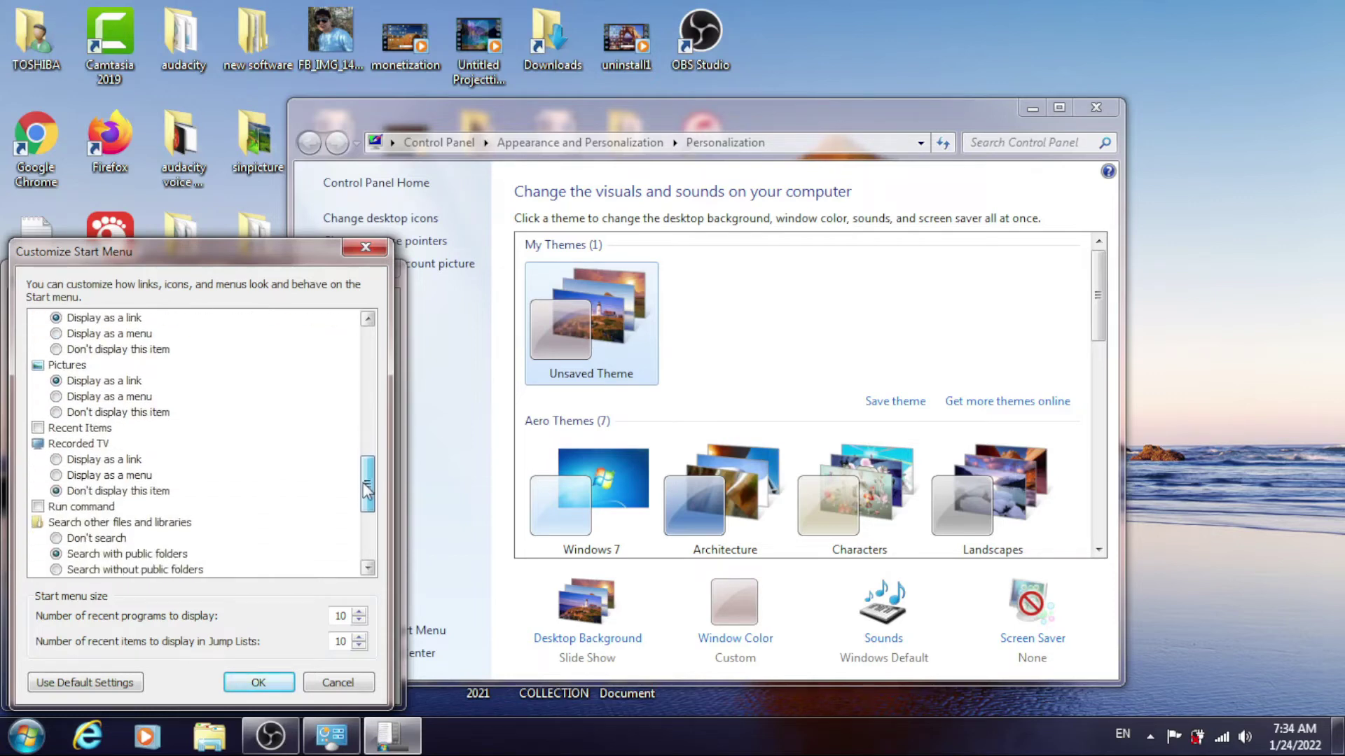
left_click_drag(365, 490, 367, 493)
left_click(38, 508)
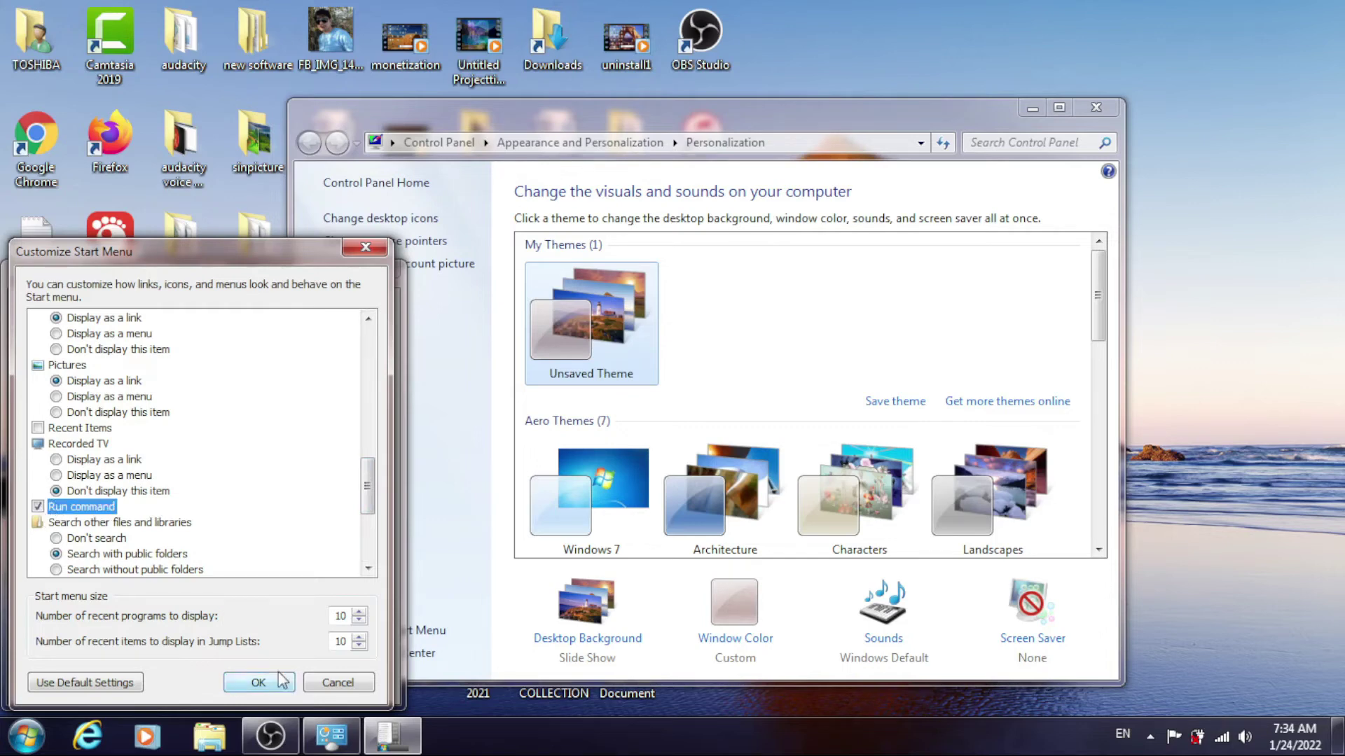
left_click(259, 683)
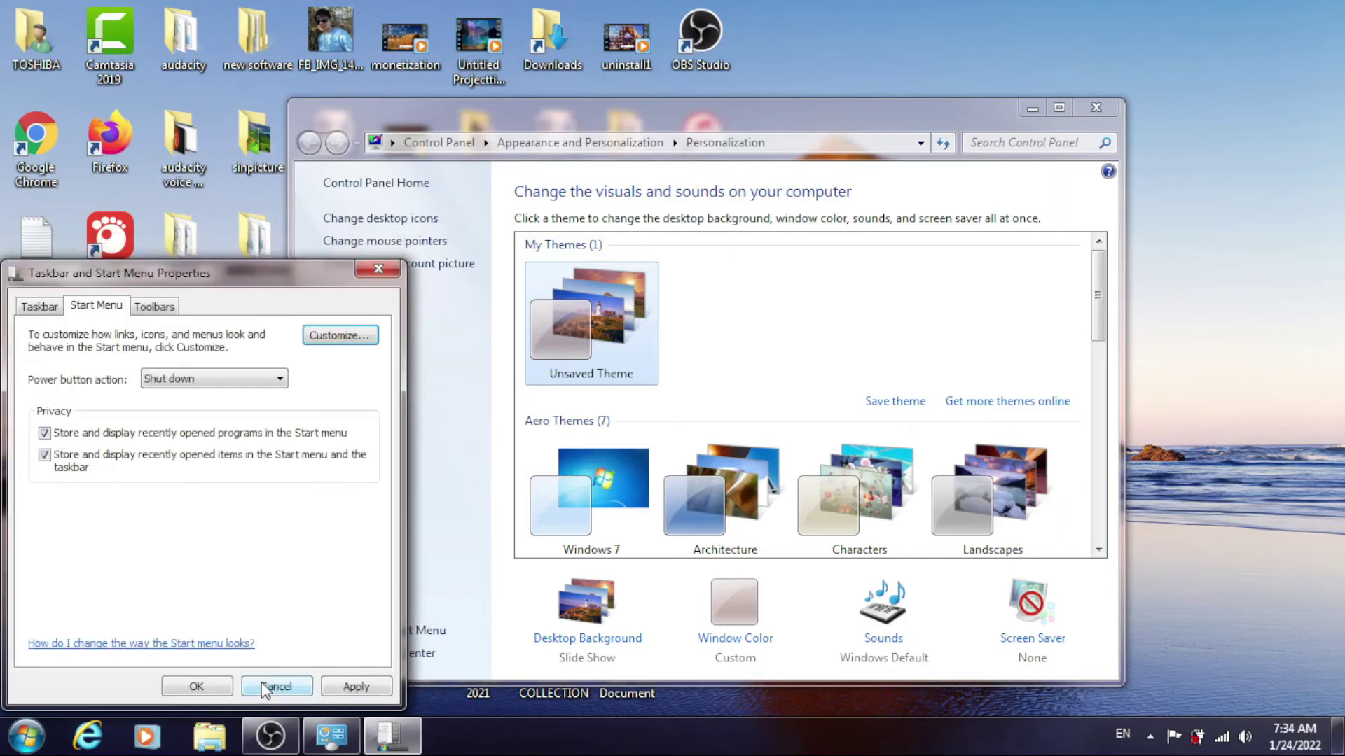
left_click(350, 687)
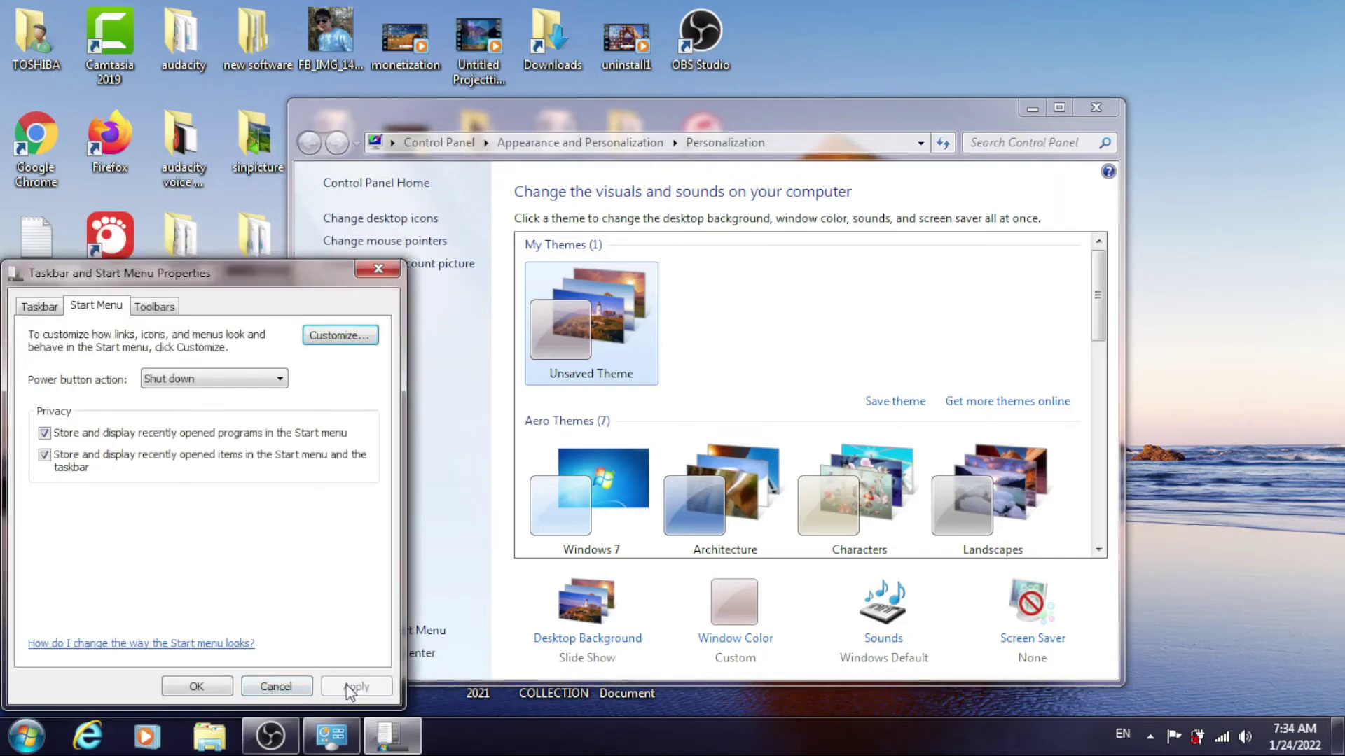
left_click(198, 688)
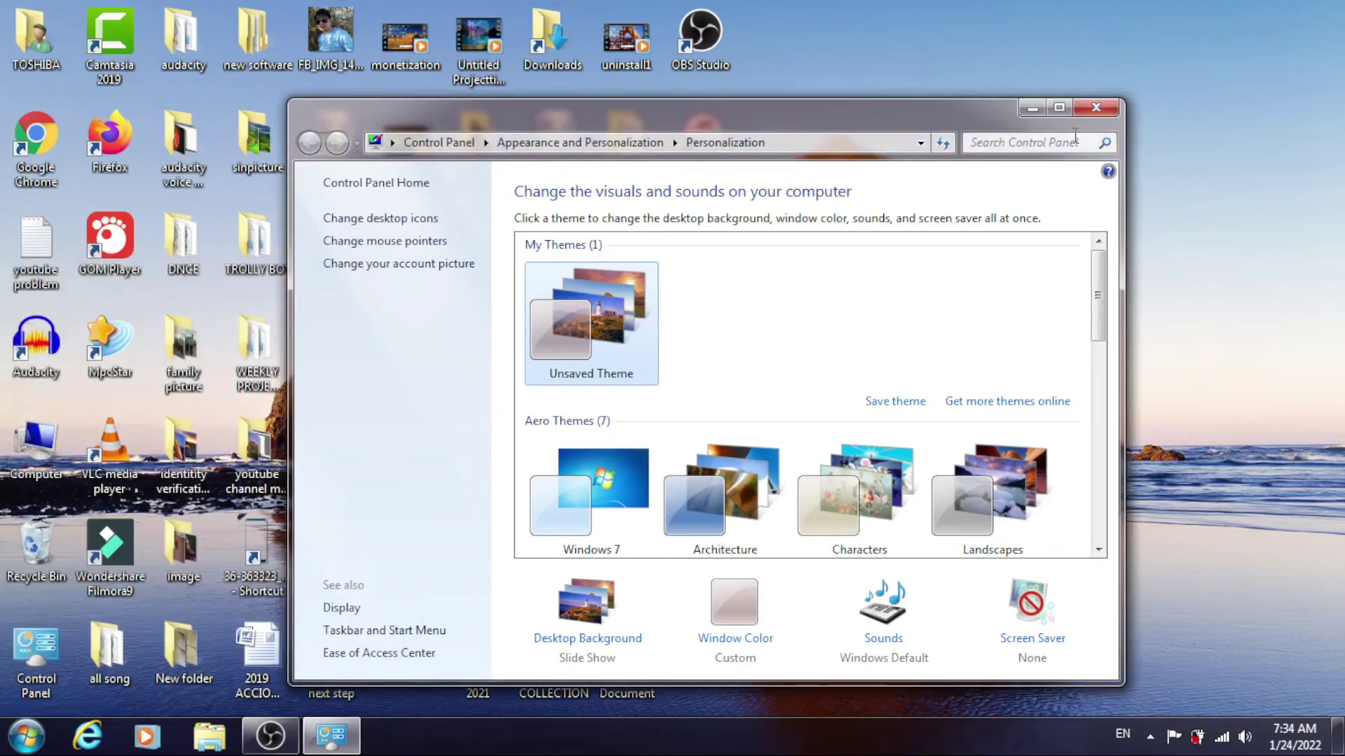
left_click(1097, 112)
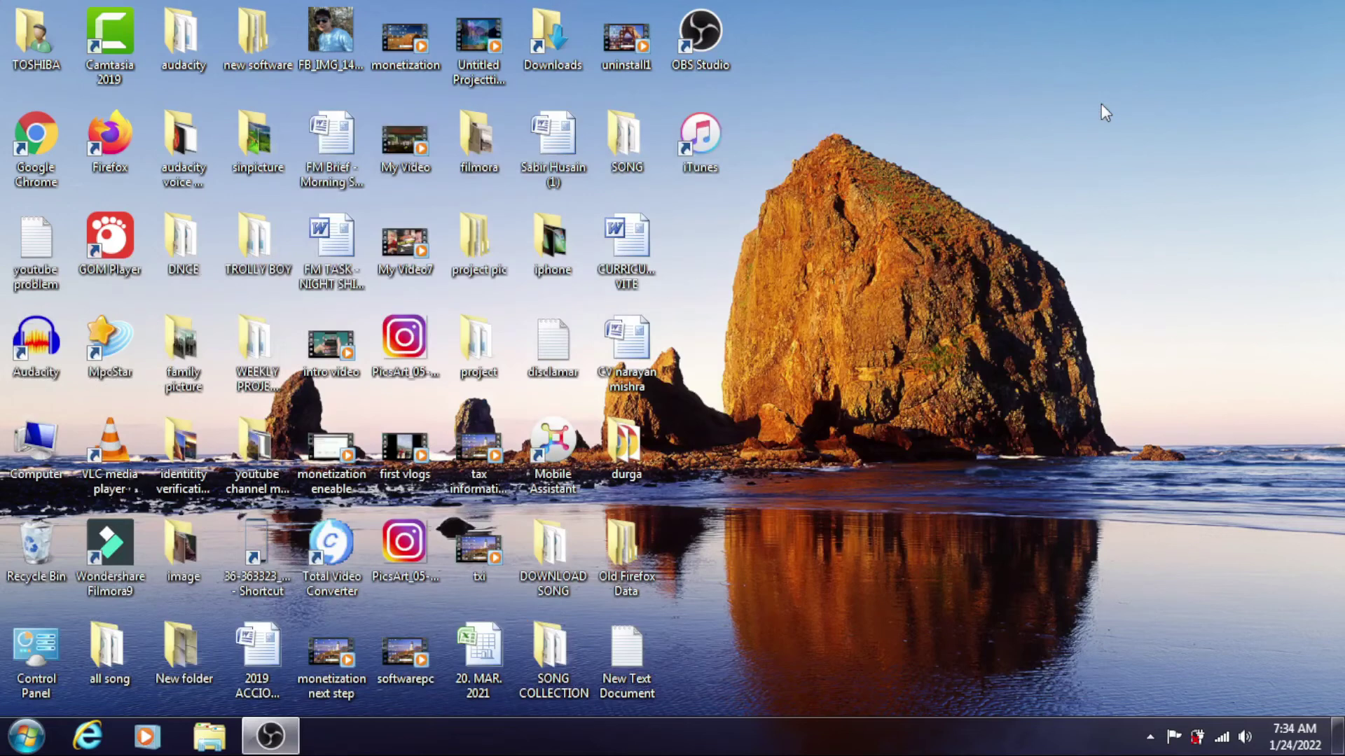
Check the Start menu for the Run entry, open the Run dialog from it and close the dialog
left_click(27, 737)
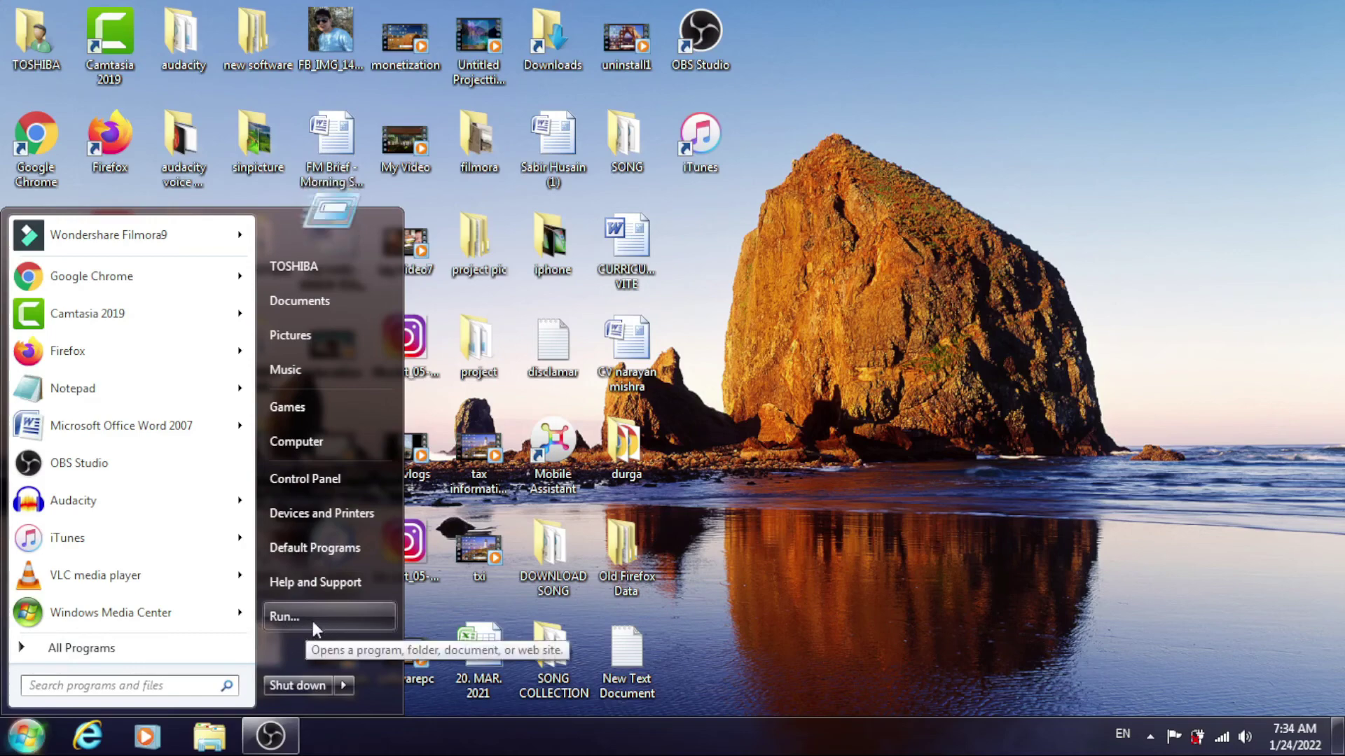
left_click(25, 741)
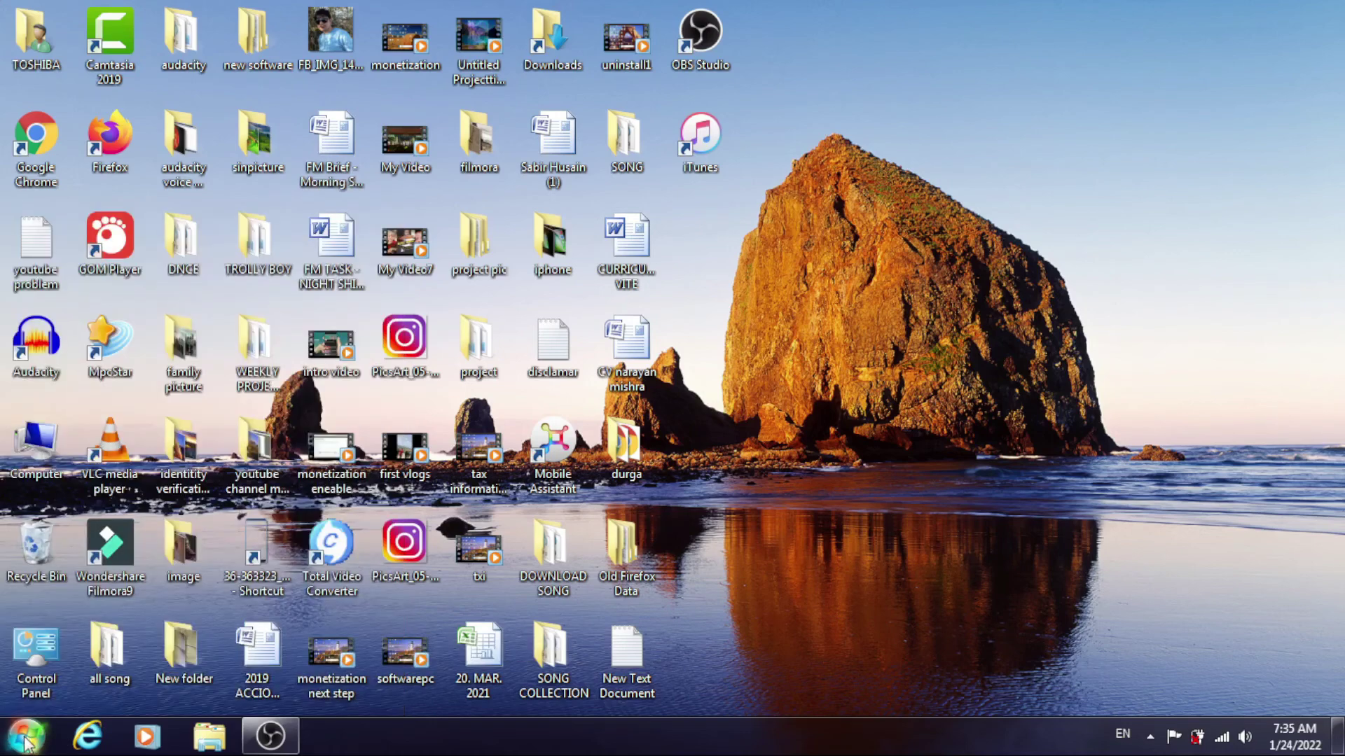
left_click(27, 742)
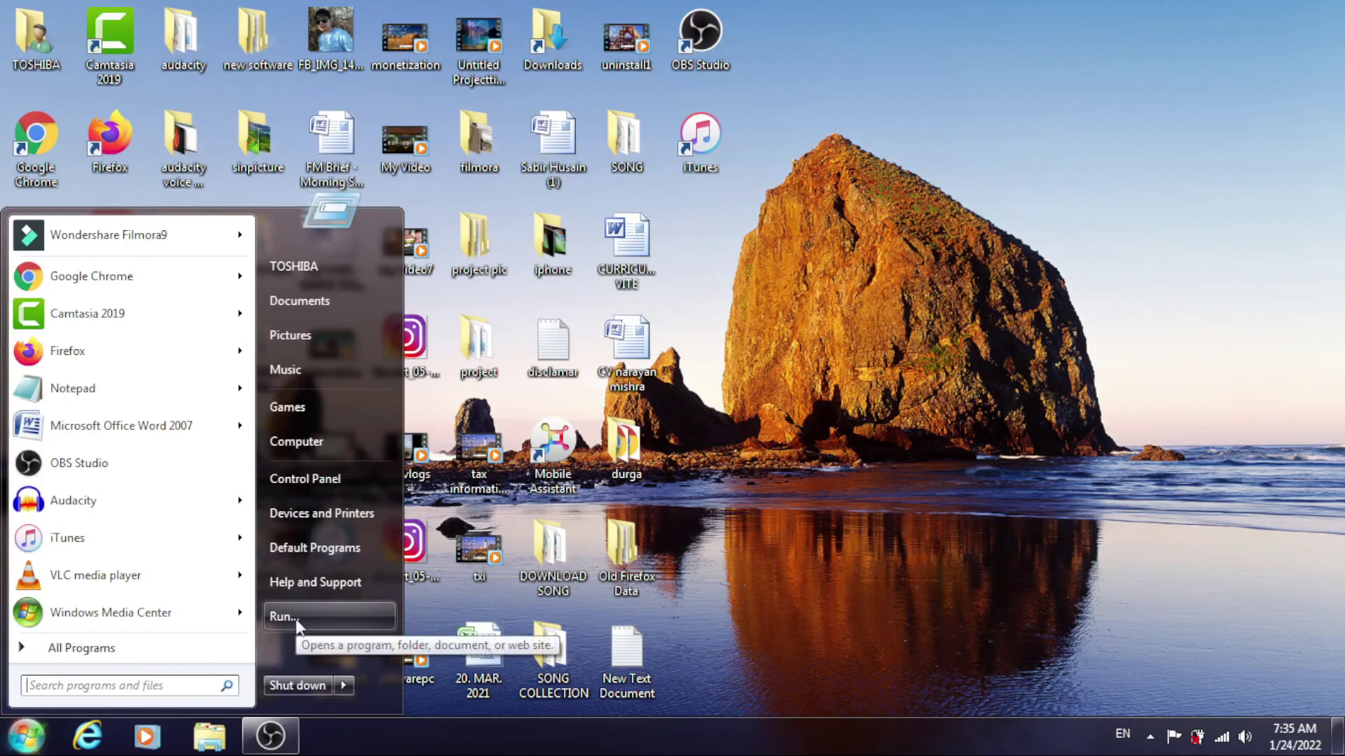
left_click(283, 616)
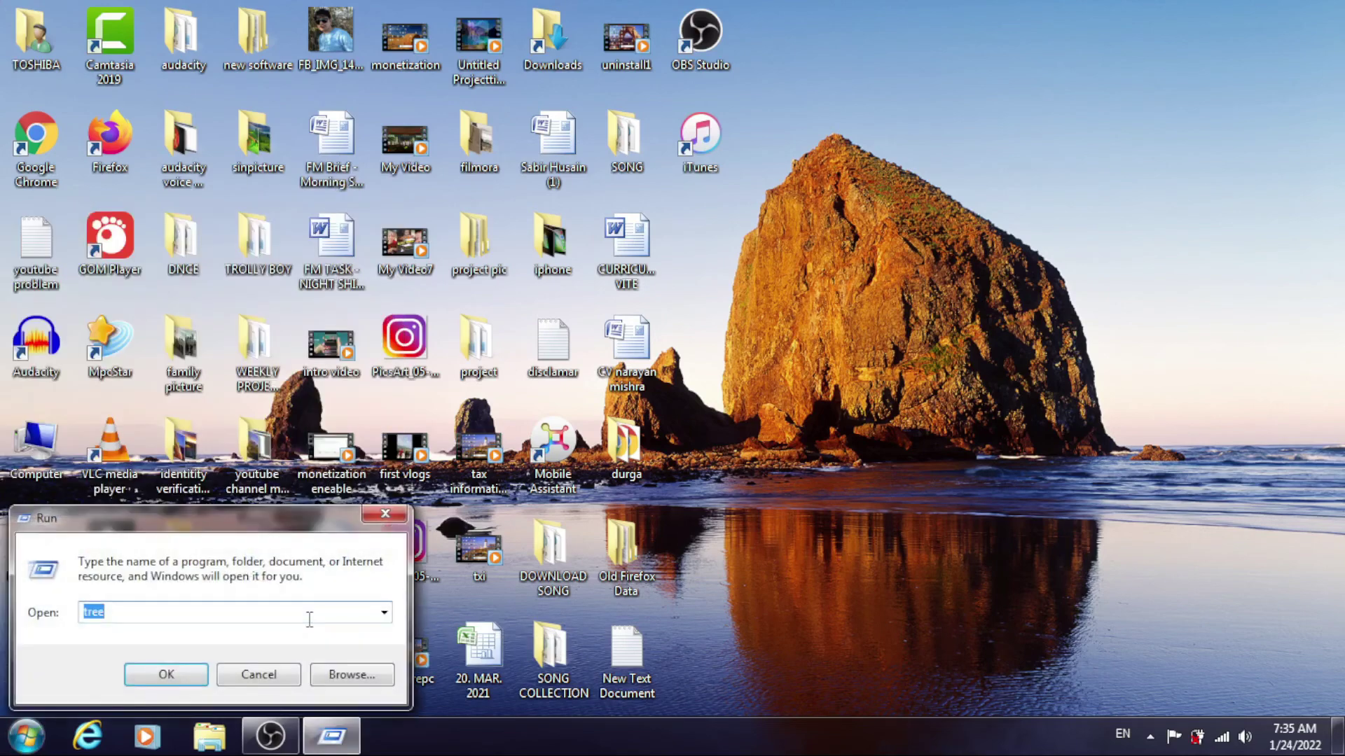
left_click(385, 514)
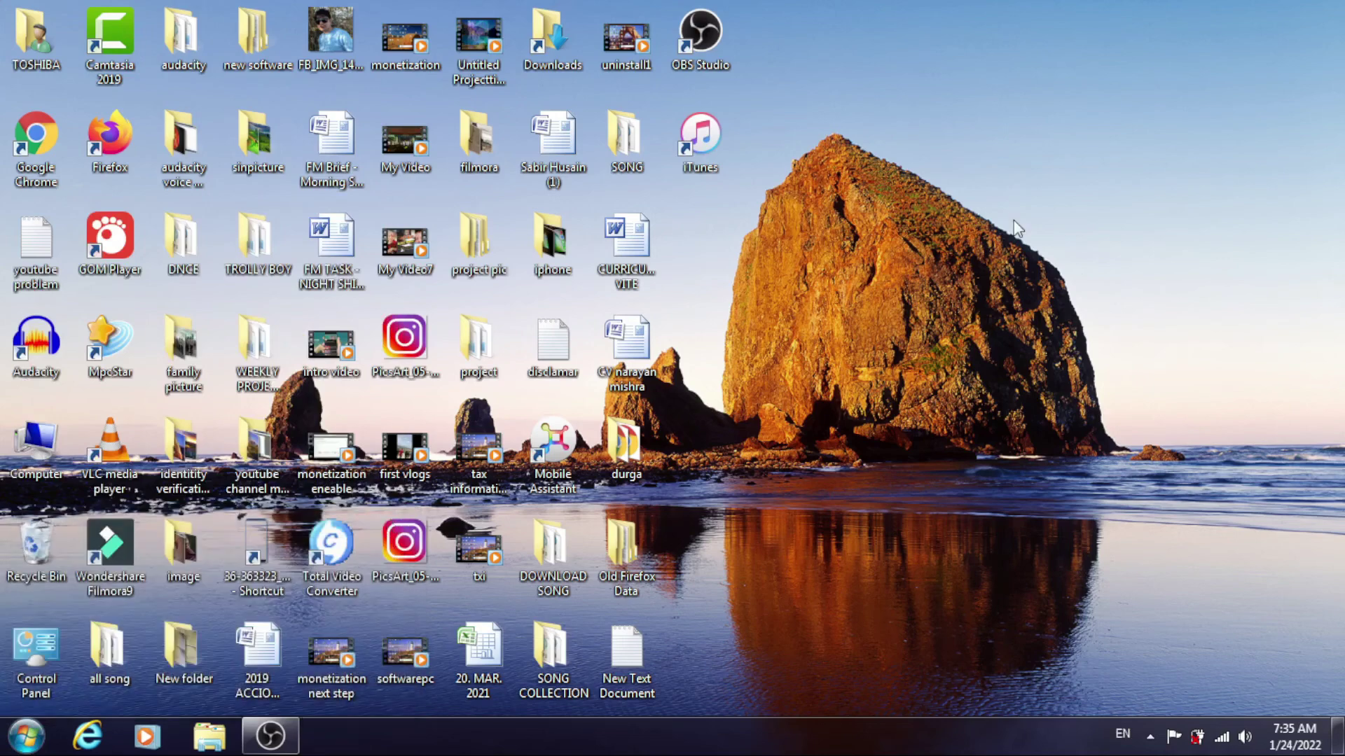